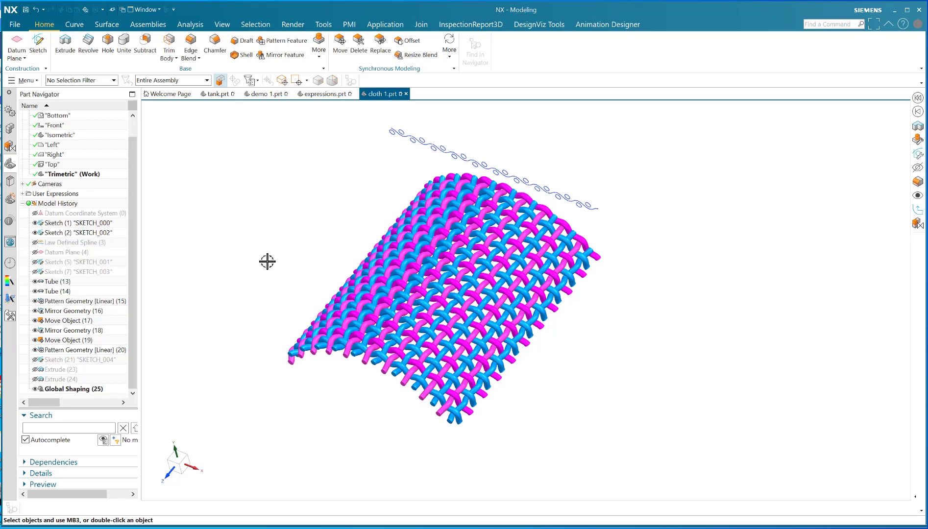
- Orbit the woven cloth, then orbit the rolled-back model around its row of circles
{"action": "mouse_move", "coordinate": [265, 262]}
{"action": "middle_mouse_down"}
{"action": "mouse_move", "coordinate": [274, 278]}
{"action": "mouse_move", "coordinate": [265, 249]}
{"action": "mouse_move", "coordinate": [303, 240]}
{"action": "mouse_move", "coordinate": [279, 243]}
{"action": "mouse_move", "coordinate": [285, 236]}
{"action": "mouse_move", "coordinate": [275, 263]}
{"action": "middle_mouse_up"}
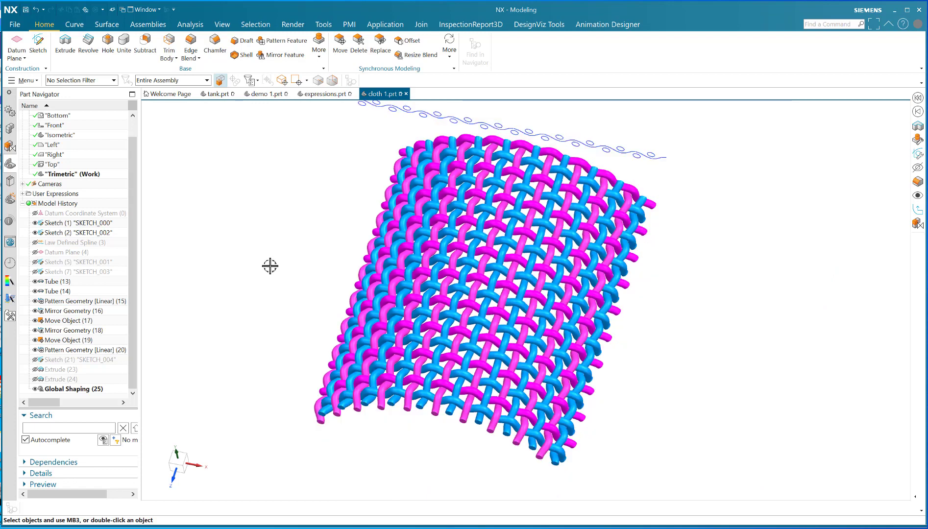
{"action": "middle_click_drag", "start_coordinate": [712, 370], "coordinate": [749, 356]}
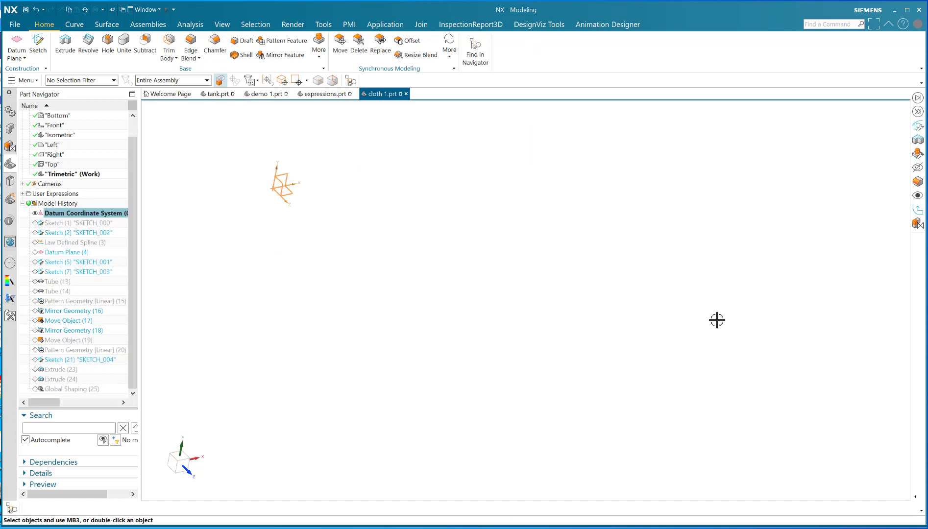
{"action": "middle_click_drag", "start_coordinate": [371, 261], "coordinate": [313, 228]}
{"action": "middle_click_drag", "start_coordinate": [462, 227], "coordinate": [429, 226]}
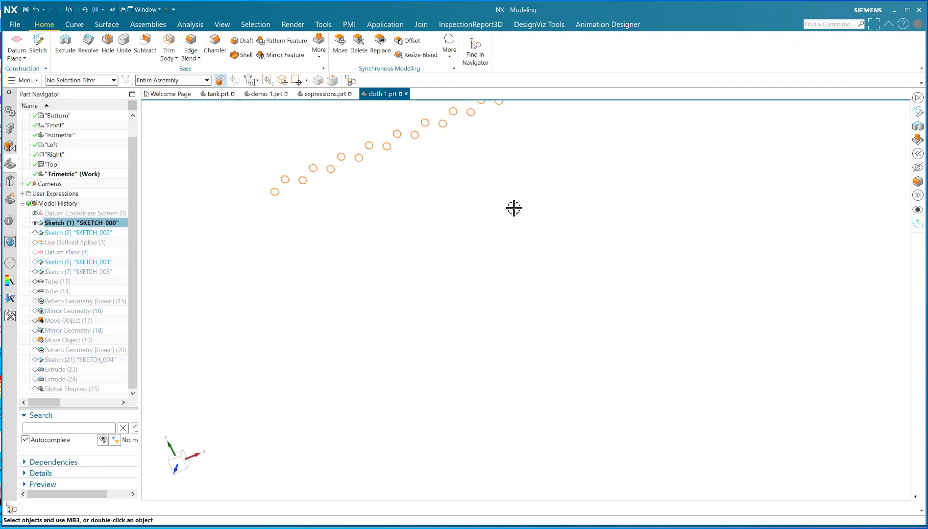
{"action": "mouse_move", "coordinate": [514, 208]}
{"action": "middle_mouse_down"}
{"action": "mouse_move", "coordinate": [441, 228]}
{"action": "mouse_move", "coordinate": [423, 178]}
{"action": "middle_mouse_up"}
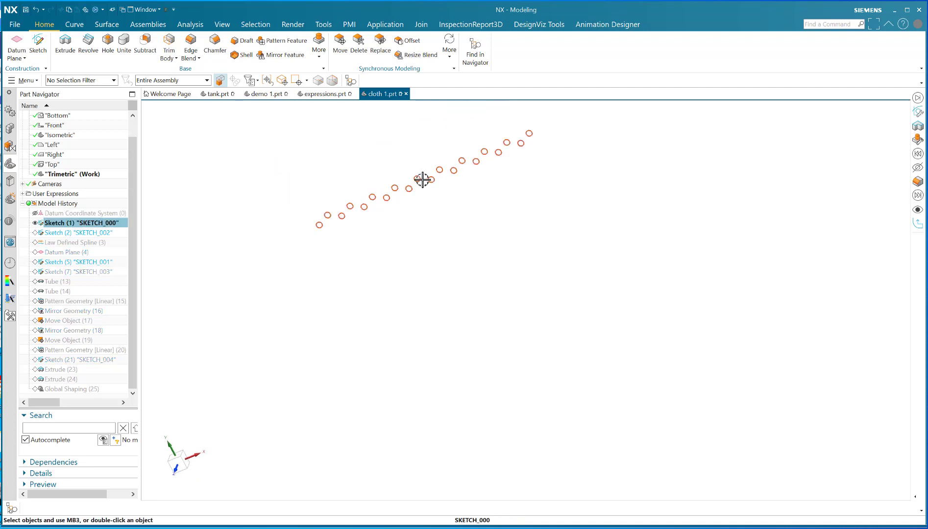
- Open SKETCH_000 to review its staggered circles, then finish the sketch
{"action": "double_click", "coordinate": [100, 223]}
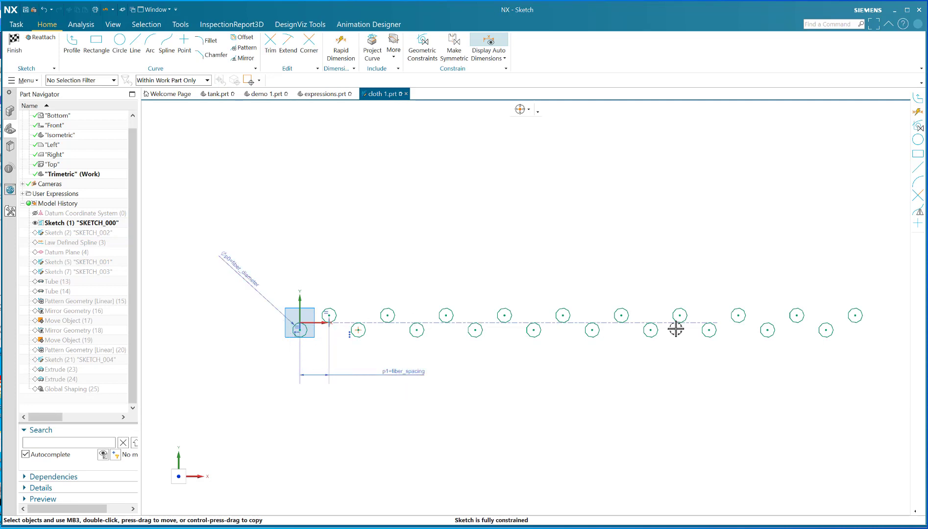
{"action": "scroll", "coordinate": [348, 316], "scroll_direction": "up", "scroll_amount": 3}
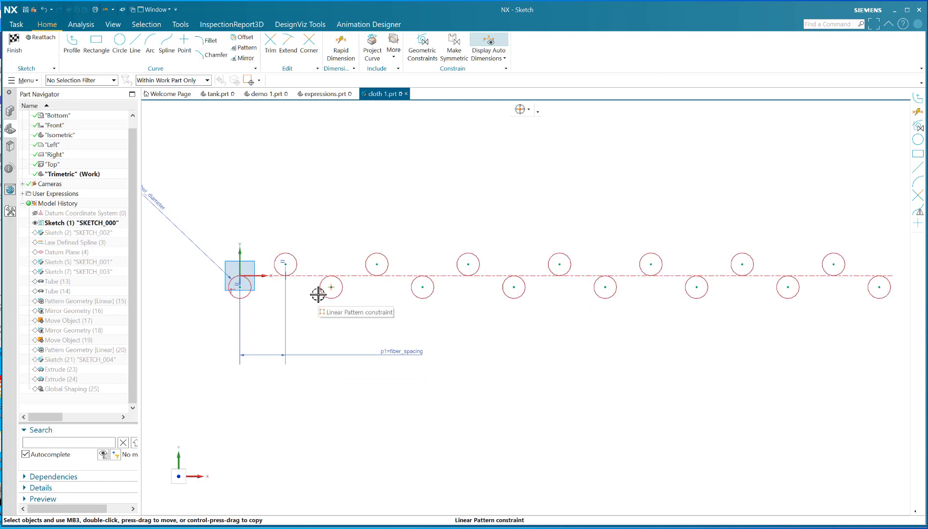
{"action": "scroll", "coordinate": [315, 205], "scroll_direction": "down", "scroll_amount": 2}
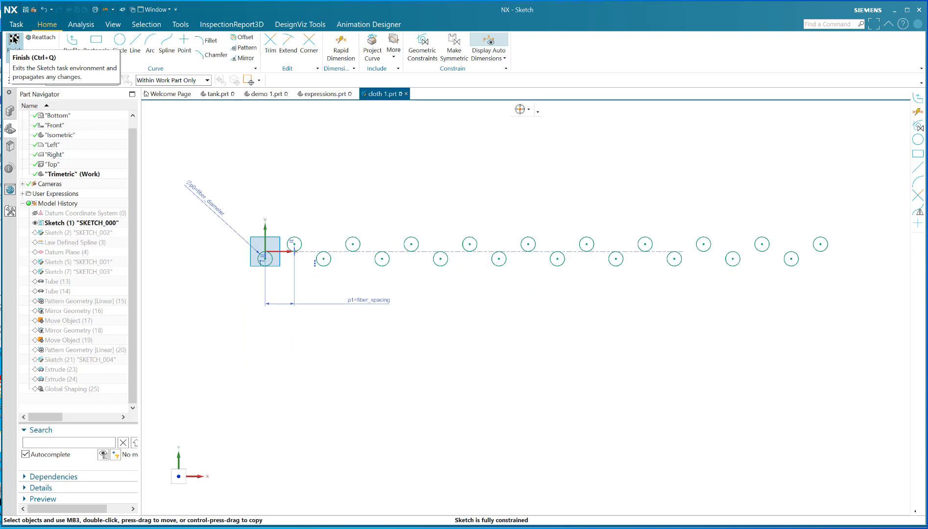
{"action": "left_click", "coordinate": [14, 39]}
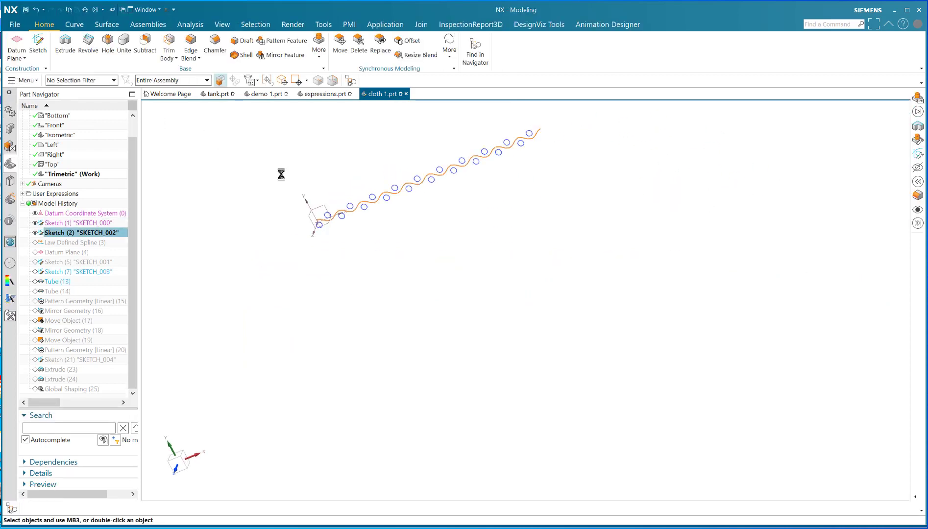
- Choose Edit Parameters on the wave curve sketch, Sketch (2)
{"action": "scroll", "coordinate": [346, 215], "scroll_direction": "down", "scroll_amount": 5}
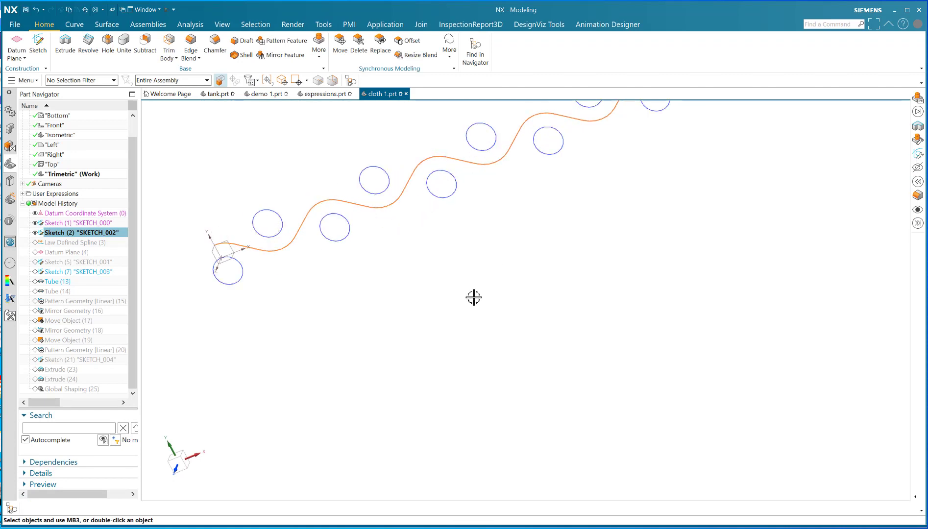
{"action": "scroll", "coordinate": [466, 284], "scroll_direction": "up", "scroll_amount": 4}
{"action": "scroll", "coordinate": [538, 211], "scroll_direction": "down", "scroll_amount": 2}
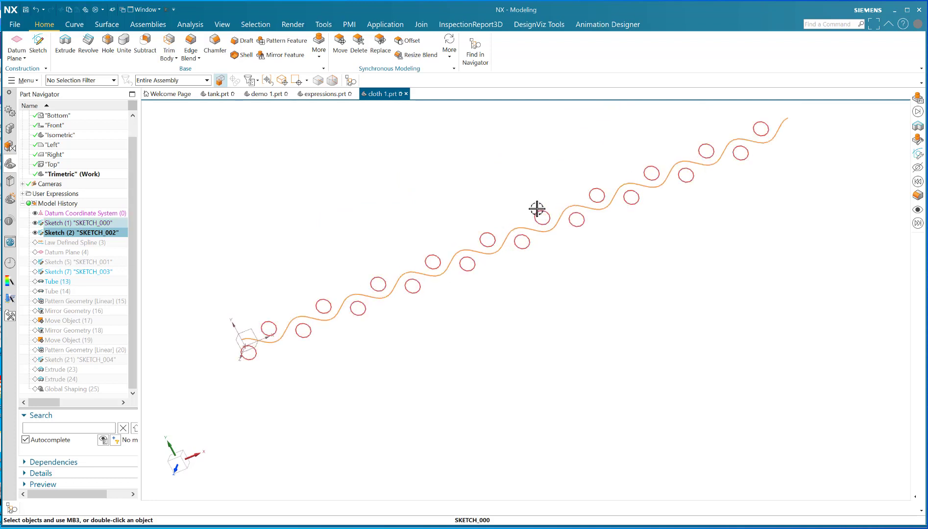
{"action": "right_click", "coordinate": [99, 235]}
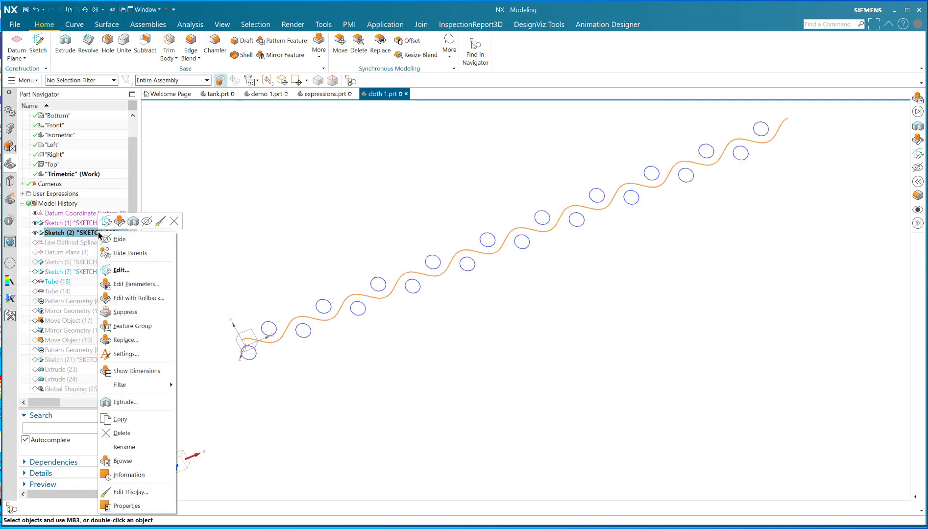
{"action": "left_click", "coordinate": [124, 284]}
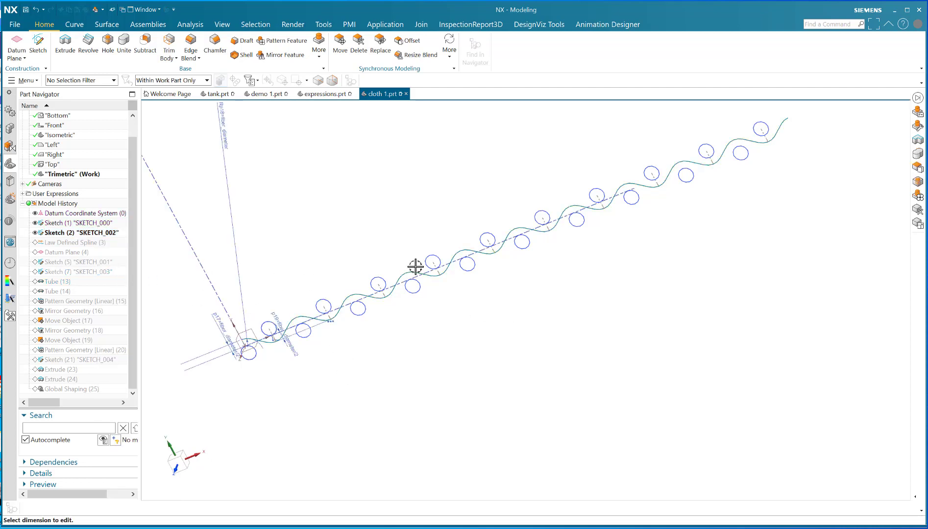
- Review the wave sketch dimensions in Top view, then exit the sketch
{"action": "right_click_drag", "start_coordinate": [343, 221], "coordinate": [327, 234]}
{"action": "scroll", "coordinate": [223, 191], "scroll_direction": "up", "scroll_amount": 5}
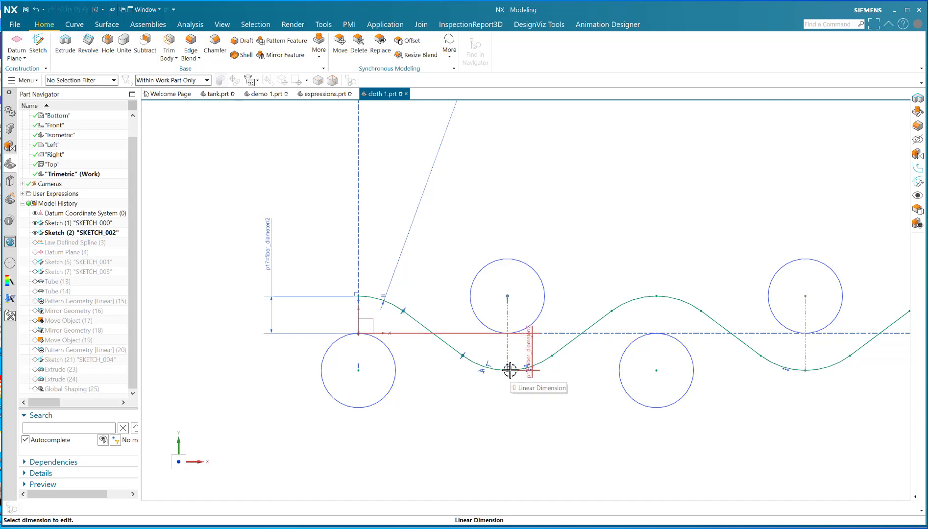
{"action": "scroll", "coordinate": [286, 309], "scroll_direction": "down", "scroll_amount": 4}
{"action": "scroll", "coordinate": [282, 303], "scroll_direction": "down", "scroll_amount": 3}
{"action": "scroll", "coordinate": [321, 315], "scroll_direction": "up", "scroll_amount": 2}
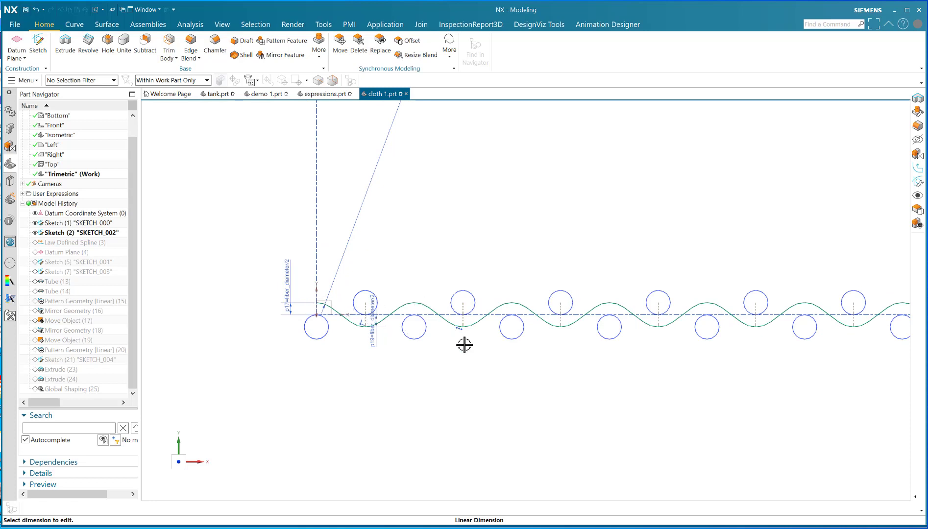
{"action": "scroll", "coordinate": [538, 326], "scroll_direction": "down", "scroll_amount": 3}
{"action": "scroll", "coordinate": [706, 317], "scroll_direction": "up", "scroll_amount": 2}
{"action": "scroll", "coordinate": [389, 343], "scroll_direction": "up", "scroll_amount": 2}
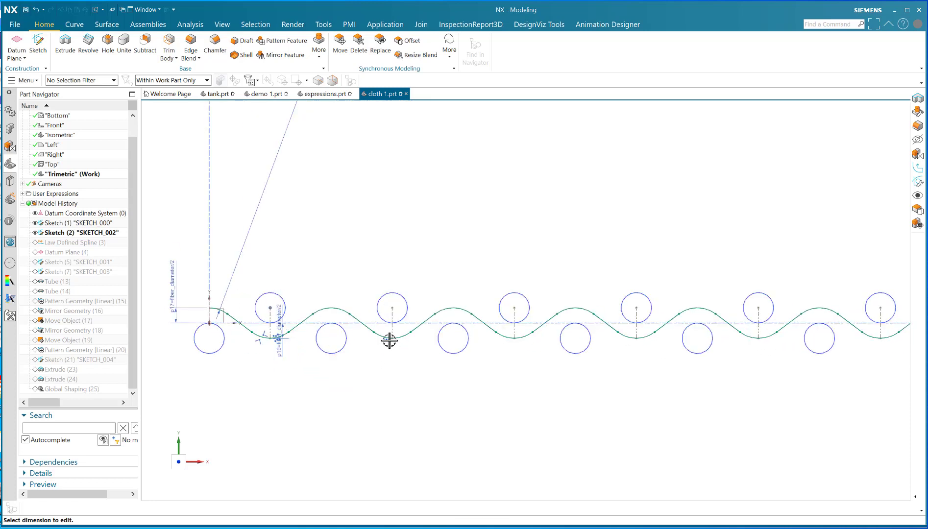
{"action": "scroll", "coordinate": [362, 343], "scroll_direction": "down", "scroll_amount": 3}
{"action": "scroll", "coordinate": [477, 317], "scroll_direction": "up", "scroll_amount": 2}
{"action": "scroll", "coordinate": [258, 198], "scroll_direction": "down", "scroll_amount": 3}
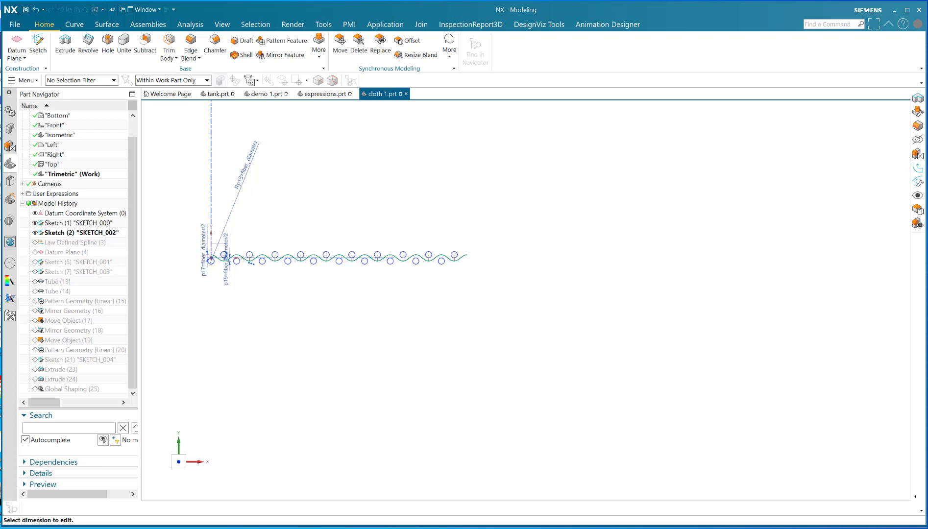
{"action": "key", "text": "ctrl+q"}
{"action": "scroll", "coordinate": [364, 211], "scroll_direction": "down", "scroll_amount": 3}
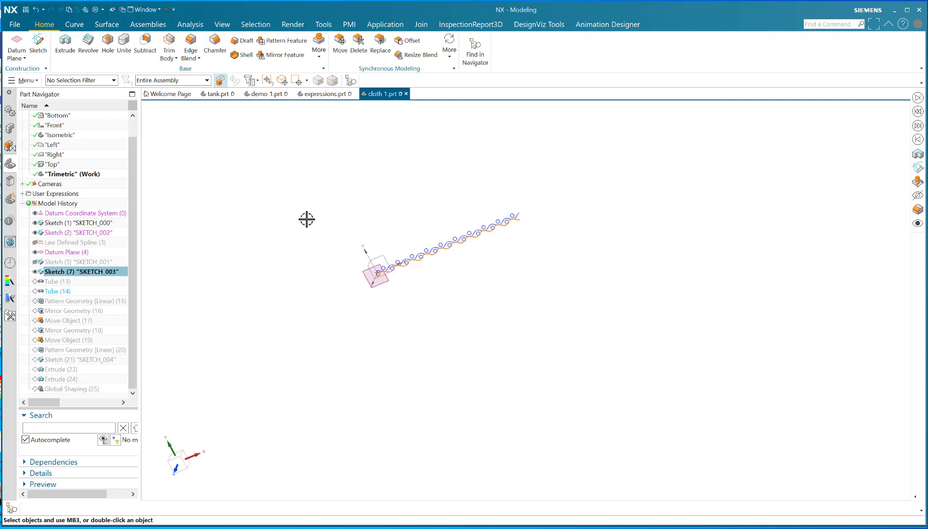
- Orbit and snap to Top view to inspect the crossing orange and blue curves and datum plane
{"action": "middle_click_drag", "start_coordinate": [306, 217], "coordinate": [297, 242]}
{"action": "scroll", "coordinate": [433, 234], "scroll_direction": "up", "scroll_amount": 5}
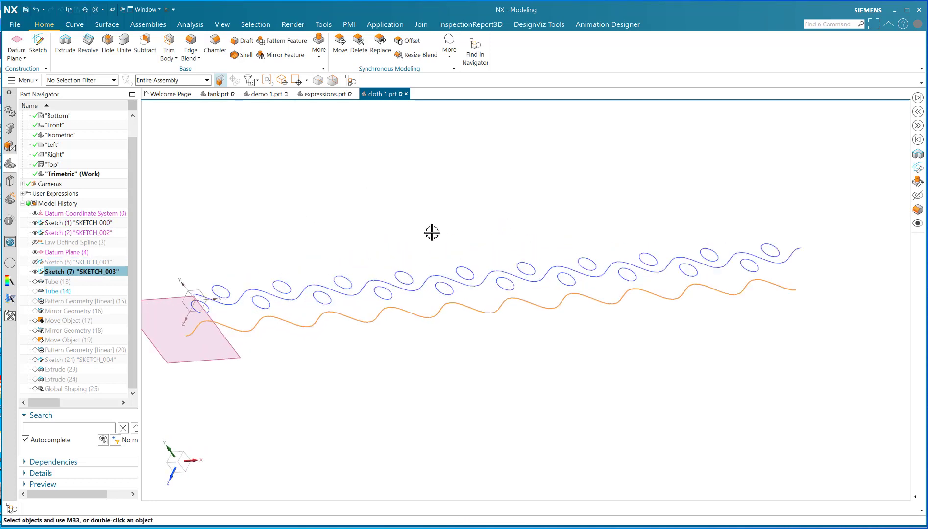
{"action": "middle_click_drag", "start_coordinate": [373, 226], "coordinate": [402, 181]}
{"action": "right_click_drag", "start_coordinate": [334, 185], "coordinate": [323, 185]}
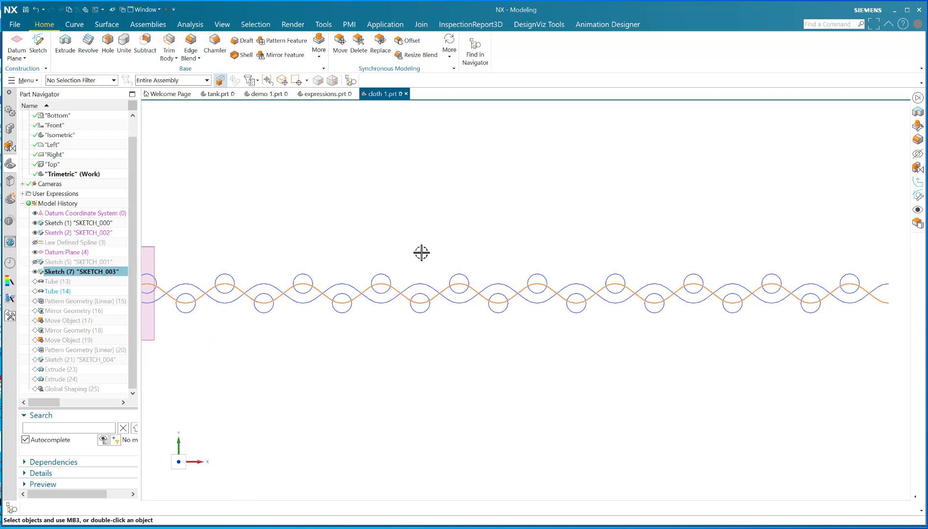
{"action": "middle_click_drag", "start_coordinate": [377, 222], "coordinate": [383, 196]}
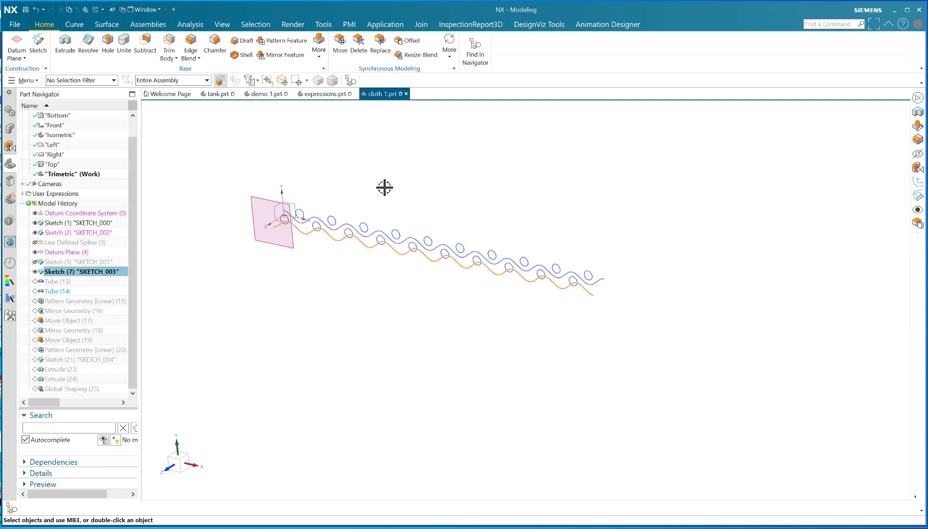
- Step the history forward through Tube (13) and Tube (14), orbiting around the tubes
{"action": "key", "text": "Down"}
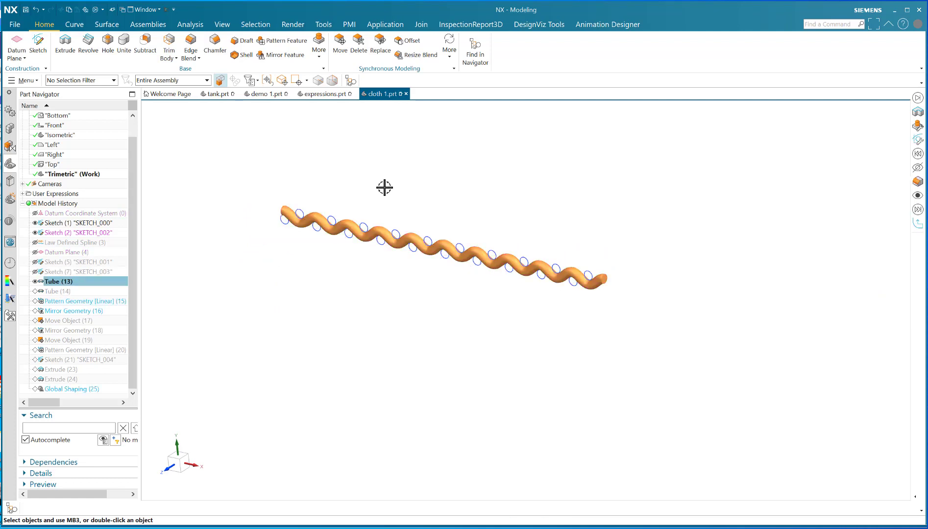
{"action": "key", "text": "Down"}
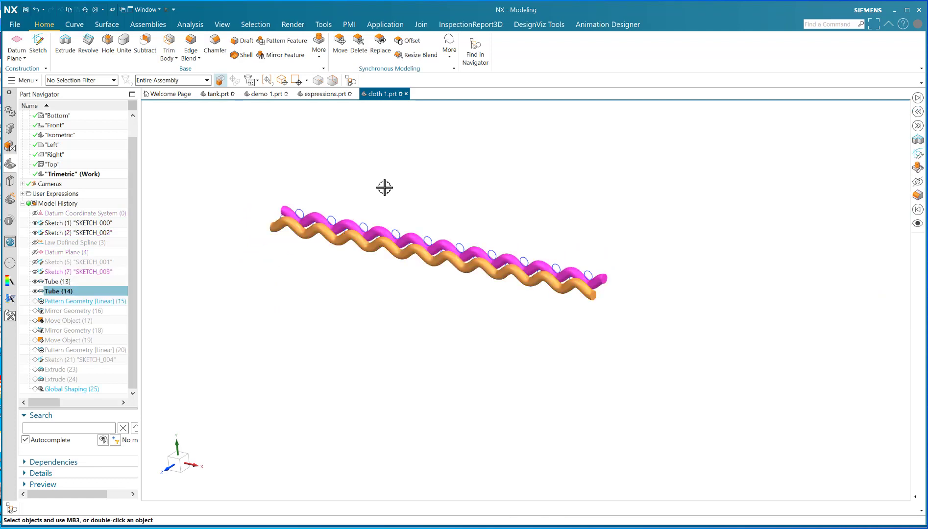
{"action": "key", "text": "Escape"}
{"action": "middle_click_drag", "start_coordinate": [294, 307], "coordinate": [452, 286]}
{"action": "scroll", "coordinate": [538, 266], "scroll_direction": "up", "scroll_amount": 3}
{"action": "middle_click_drag", "start_coordinate": [538, 265], "coordinate": [533, 274]}
- Refresh the display and rotate to inspect the patterned and mirrored tube sheet
{"action": "right_click", "coordinate": [482, 178]}
{"action": "left_click", "coordinate": [494, 192]}
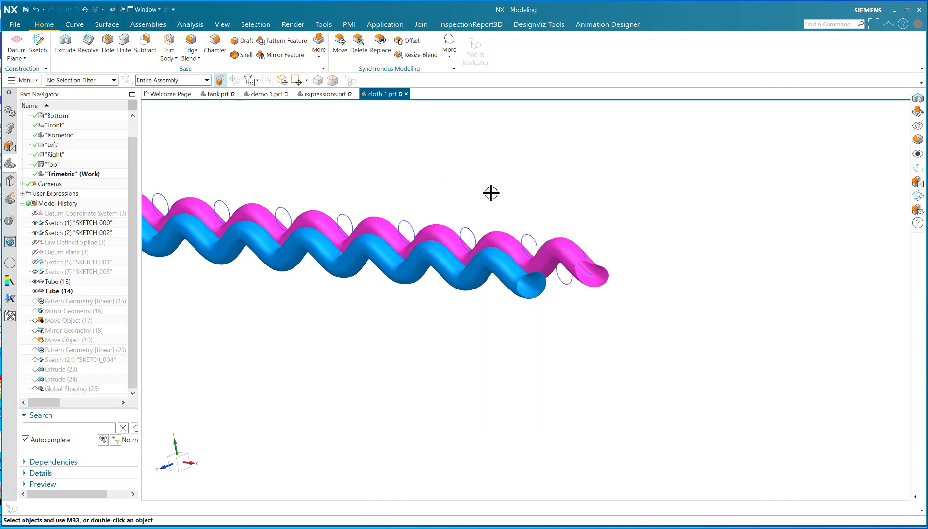
{"action": "scroll", "coordinate": [491, 193], "scroll_direction": "down", "scroll_amount": 3}
{"action": "middle_click_drag", "start_coordinate": [491, 193], "coordinate": [509, 205]}
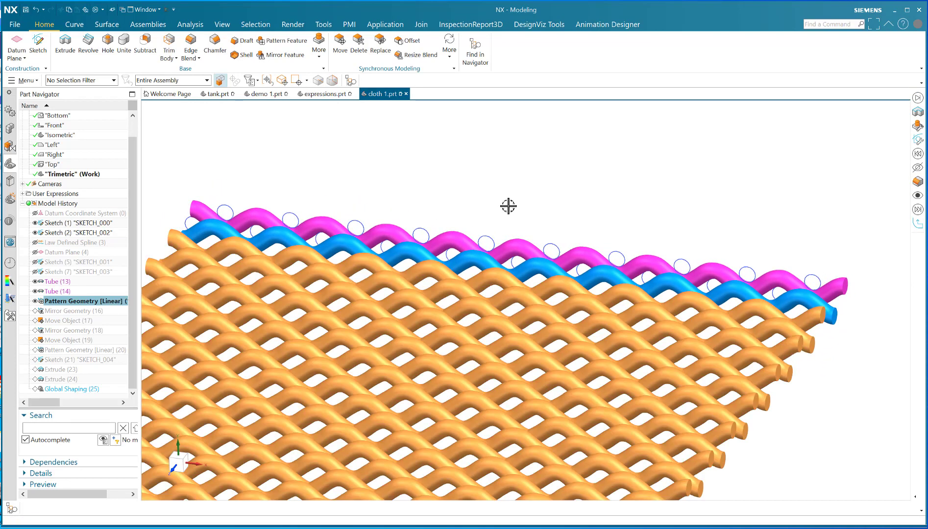
{"action": "scroll", "coordinate": [441, 176], "scroll_direction": "down", "scroll_amount": 2}
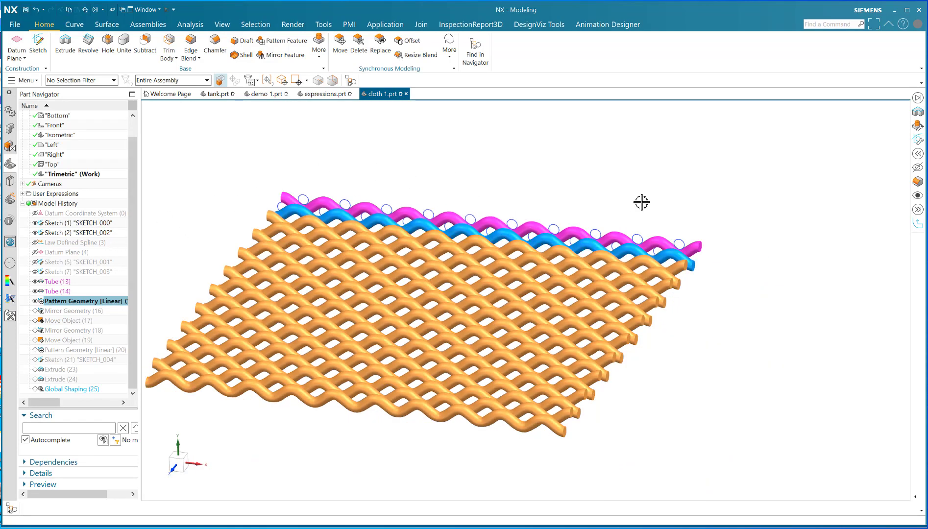
{"action": "middle_click_drag", "start_coordinate": [643, 202], "coordinate": [625, 216]}
{"action": "key", "text": "Escape"}
{"action": "scroll", "coordinate": [638, 193], "scroll_direction": "down", "scroll_amount": 2}
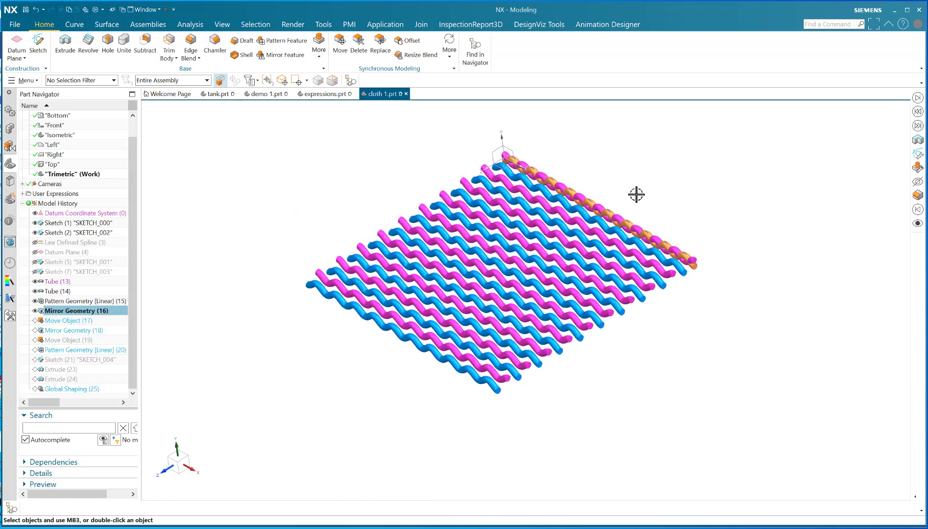
- Step forward to Move Object (17), shifting the orange strand to the left edge
{"action": "scroll", "coordinate": [572, 219], "scroll_direction": "up", "scroll_amount": 5}
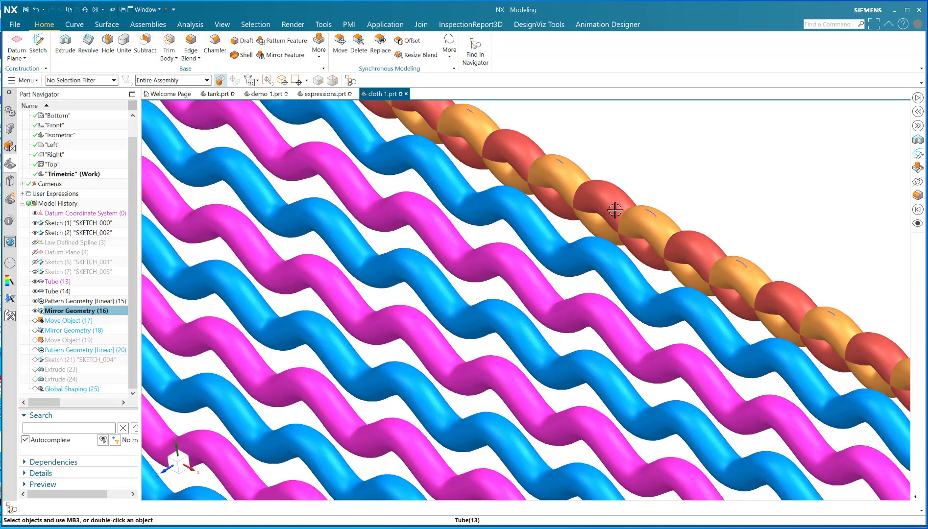
{"action": "scroll", "coordinate": [663, 176], "scroll_direction": "down", "scroll_amount": 1}
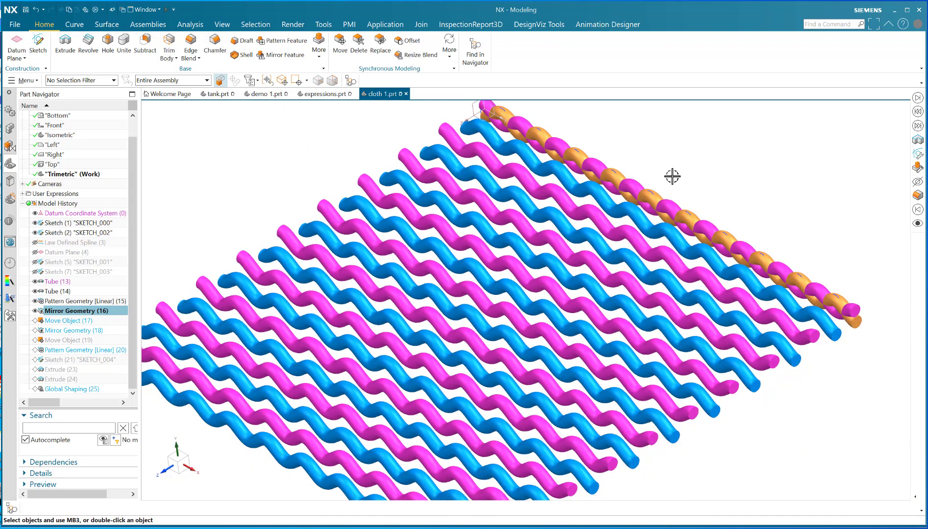
{"action": "key", "text": "Down"}
{"action": "scroll", "coordinate": [446, 103], "scroll_direction": "down", "scroll_amount": 3}
{"action": "scroll", "coordinate": [431, 117], "scroll_direction": "up", "scroll_amount": 3}
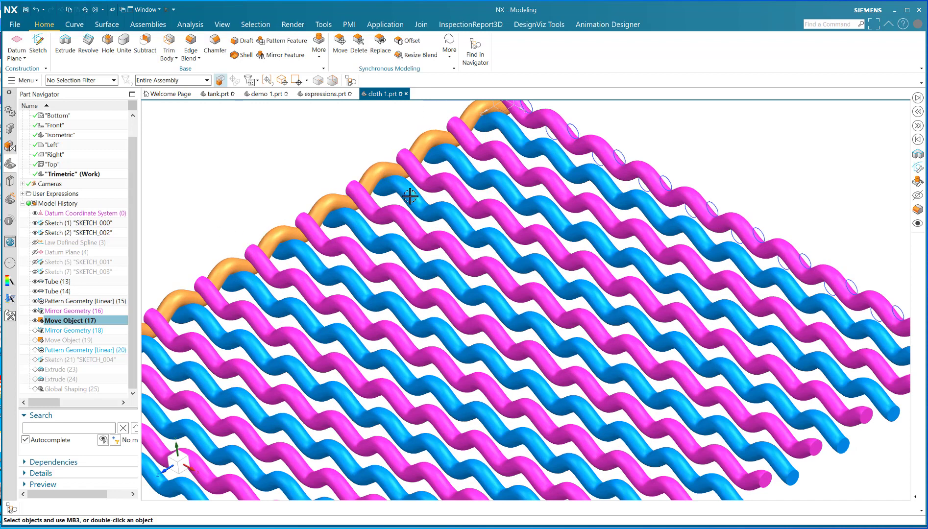
{"action": "scroll", "coordinate": [387, 187], "scroll_direction": "down", "scroll_amount": 2}
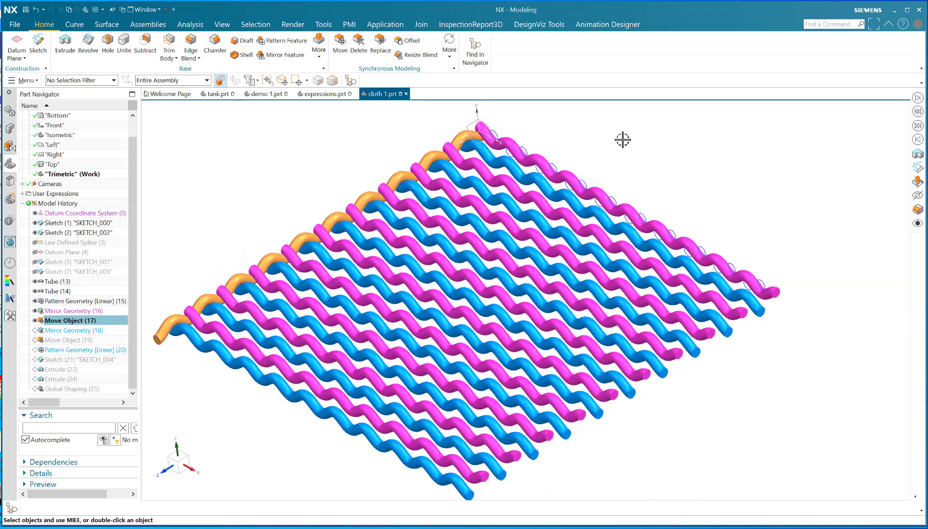
- Step through Mirror Geometry (18), Move Object (19) and Pattern Geometry (20) to weave crosswise strands
{"action": "key", "text": "Down"}
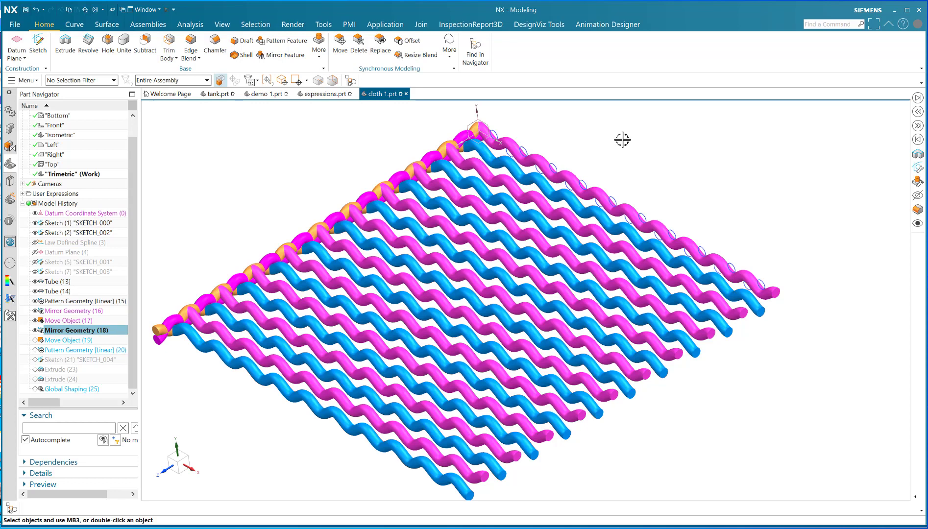
{"action": "key", "text": "Down"}
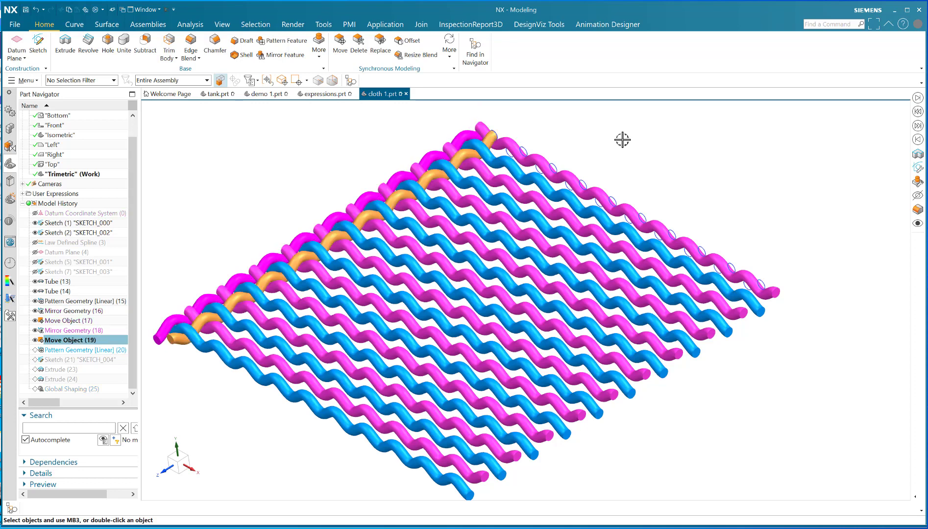
{"action": "key", "text": "Down"}
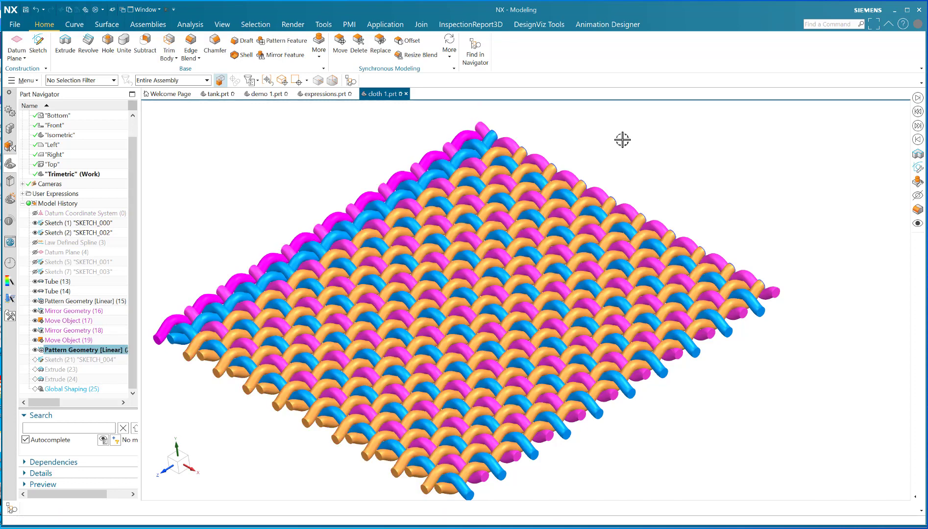
{"action": "key", "text": "Escape"}
{"action": "mouse_move", "coordinate": [300, 209]}
{"action": "middle_mouse_down"}
{"action": "mouse_move", "coordinate": [291, 244]}
{"action": "mouse_move", "coordinate": [303, 180]}
{"action": "mouse_move", "coordinate": [305, 204]}
{"action": "mouse_move", "coordinate": [263, 213]}
{"action": "mouse_move", "coordinate": [301, 201]}
{"action": "mouse_move", "coordinate": [291, 202]}
{"action": "middle_mouse_up"}
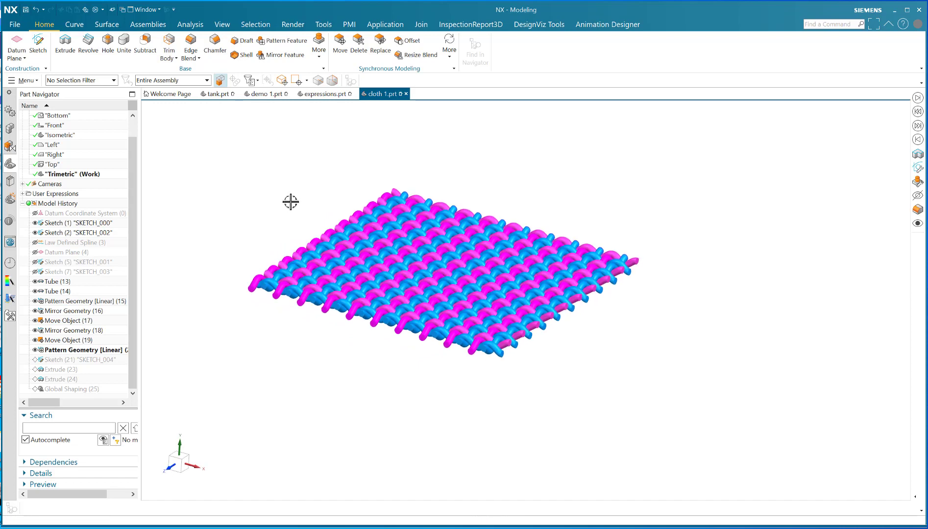
- Advance the history to the arch curve, then orbit, zoom and pan around the arched cloth
{"action": "key", "text": "Down"}
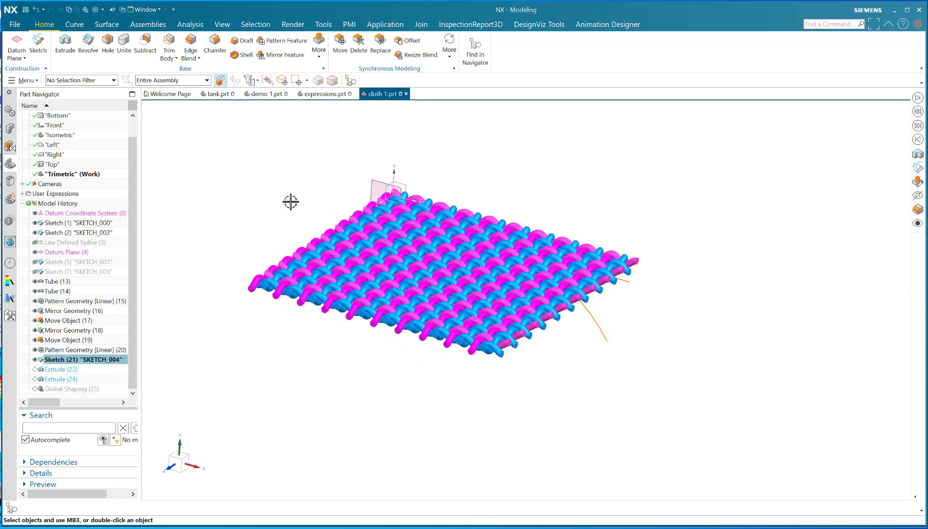
{"action": "middle_click_drag", "start_coordinate": [223, 222], "coordinate": [238, 209]}
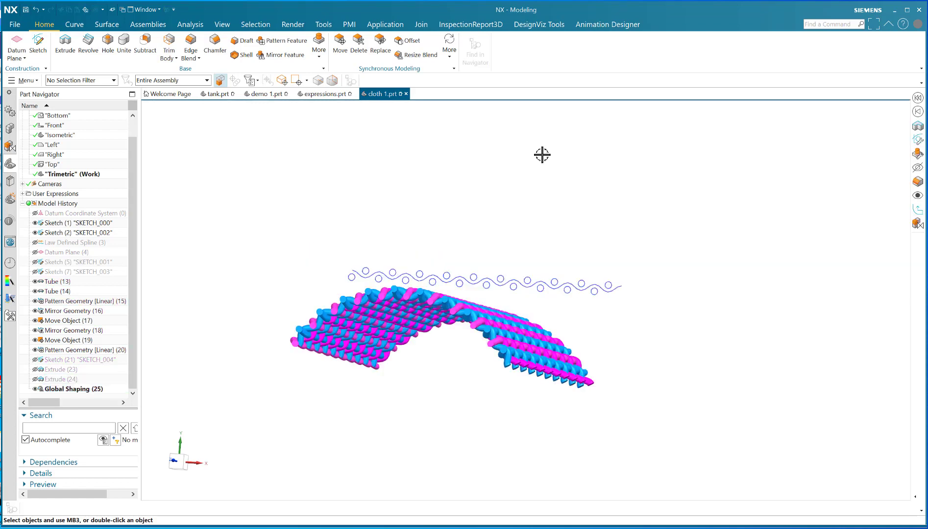
{"action": "middle_click_drag", "start_coordinate": [477, 203], "coordinate": [696, 390]}
{"action": "scroll", "coordinate": [637, 377], "scroll_direction": "up", "scroll_amount": 3}
{"action": "middle_click_drag", "start_coordinate": [581, 347], "coordinate": [675, 358], "text": "shift"}
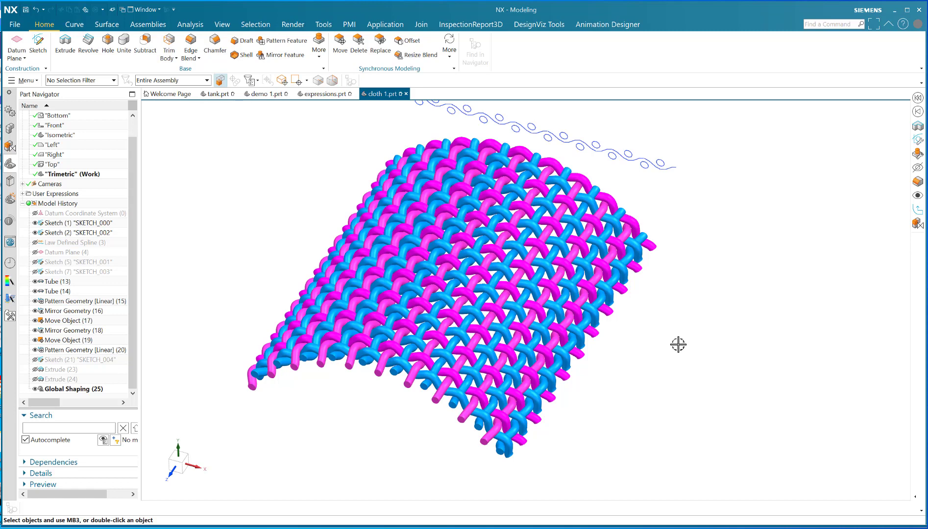
{"action": "mouse_move", "coordinate": [681, 344]}
{"action": "middle_mouse_down"}
{"action": "mouse_move", "coordinate": [669, 338]}
{"action": "mouse_move", "coordinate": [723, 344]}
{"action": "middle_mouse_up"}
{"action": "scroll", "coordinate": [667, 343], "scroll_direction": "up", "scroll_amount": 2}
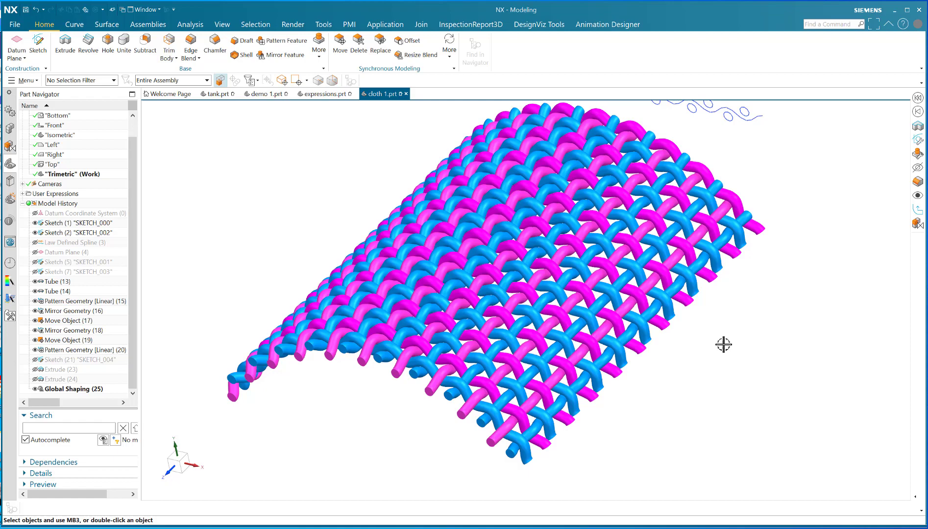
{"action": "mouse_move", "coordinate": [711, 374]}
{"action": "middle_mouse_down"}
{"action": "mouse_move", "coordinate": [764, 384]}
{"action": "mouse_move", "coordinate": [715, 371]}
{"action": "mouse_move", "coordinate": [723, 372]}
{"action": "middle_mouse_up"}
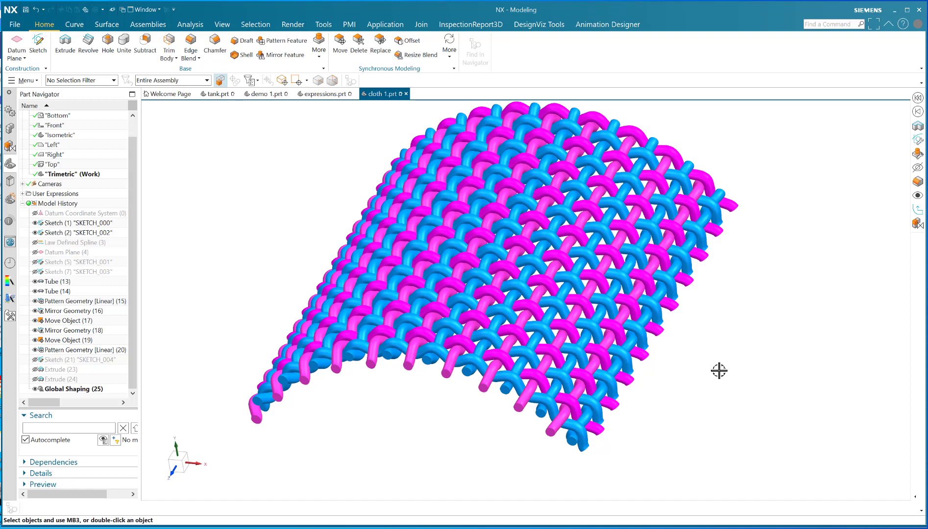